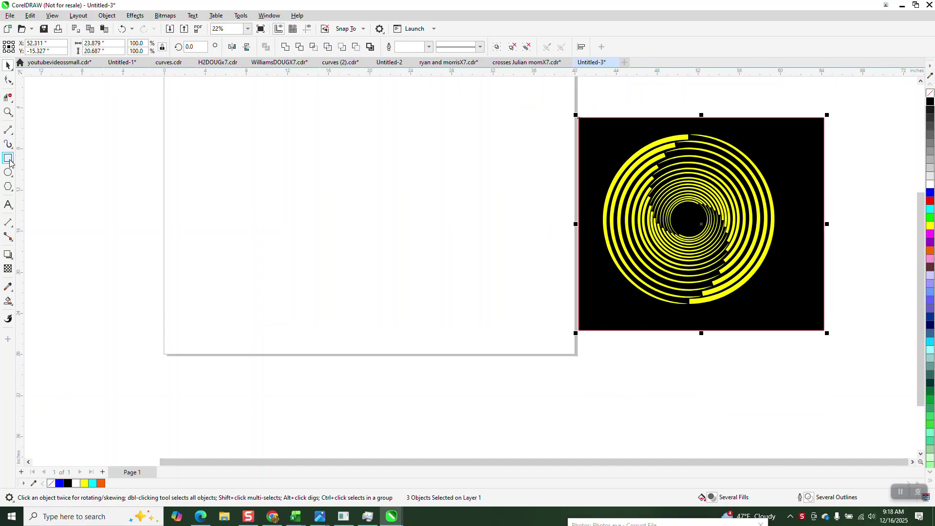
Draw a circle 16.5 inches in diameter and centre it on the page
{"action": "left_click_drag", "start_coordinate": [434, 150], "coordinate": [263, 296]}
{"action": "key", "text": "p"}
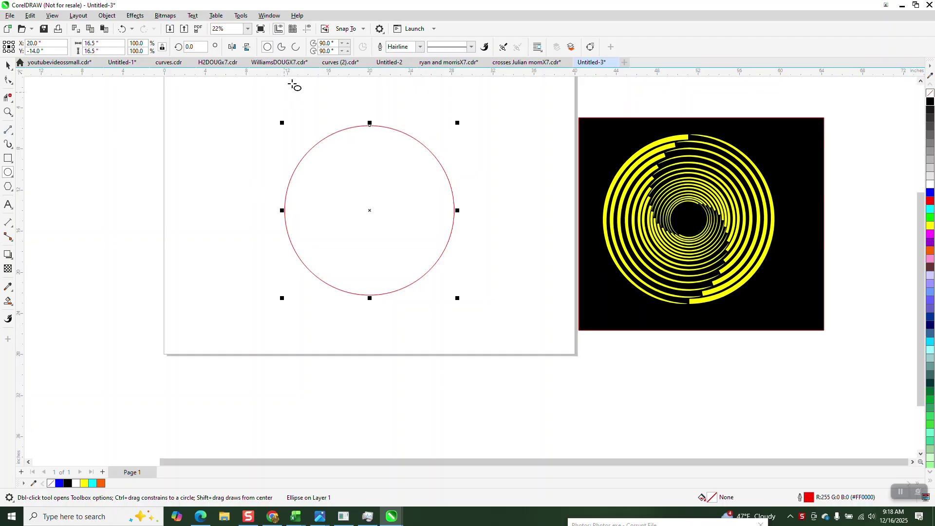
{"action": "left_click", "coordinate": [296, 47]}
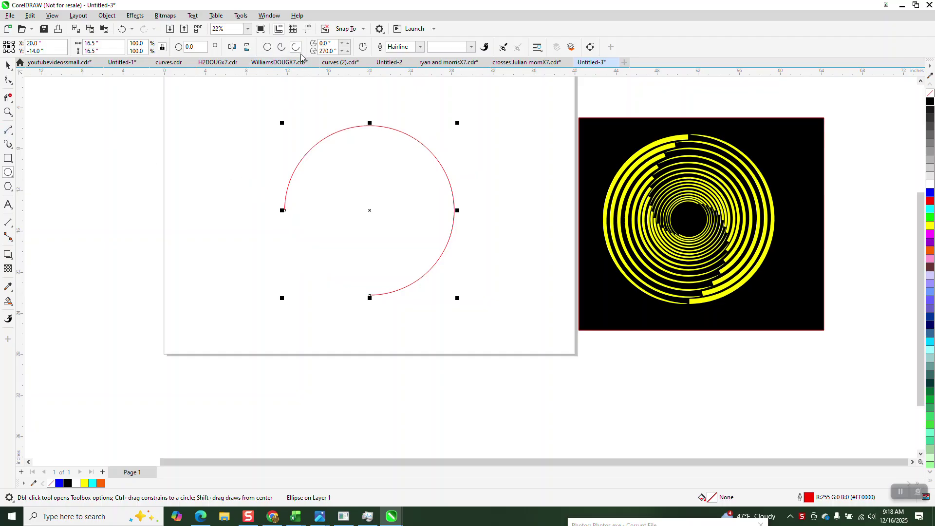
{"action": "left_click", "coordinate": [318, 52]}
{"action": "type", "text": "90"}
{"action": "key", "text": "Return"}
{"action": "left_click_drag", "start_coordinate": [335, 52], "coordinate": [302, 56]}
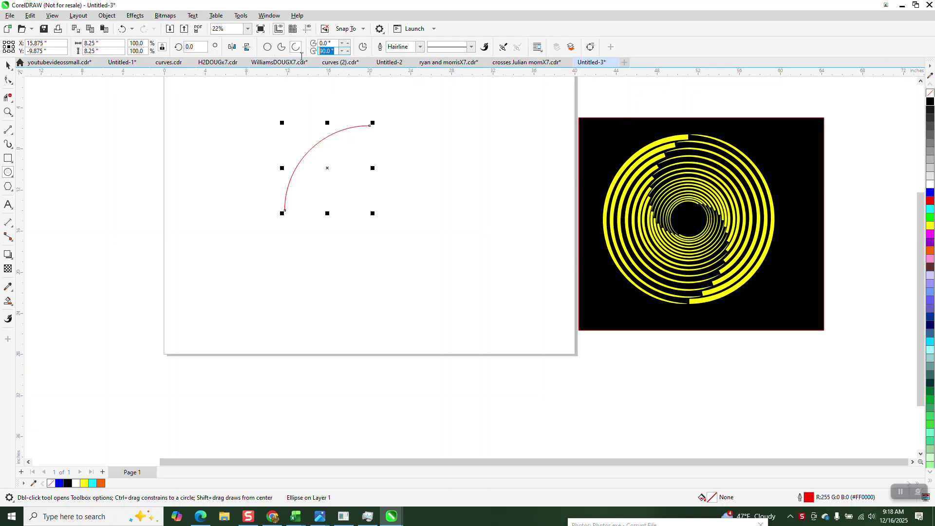
{"action": "type", "text": "180"}
{"action": "key", "text": "Return"}
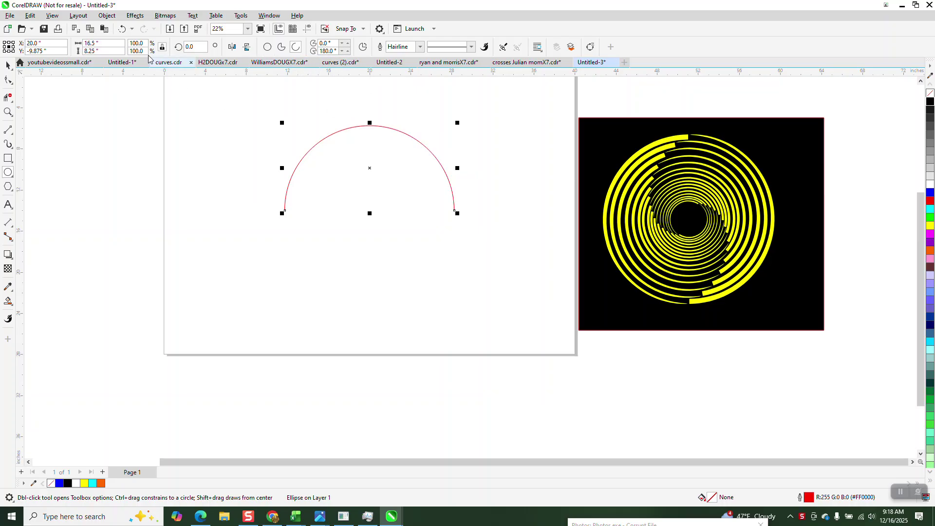
{"action": "left_click", "coordinate": [121, 30]}
{"action": "left_click", "coordinate": [121, 29]}
{"action": "left_click", "coordinate": [121, 29]}
Draw a vertical line about 22.6 inches long and centre it on the page through the circle
{"action": "left_click", "coordinate": [9, 131]}
{"action": "left_click_drag", "start_coordinate": [205, 111], "coordinate": [205, 351]}
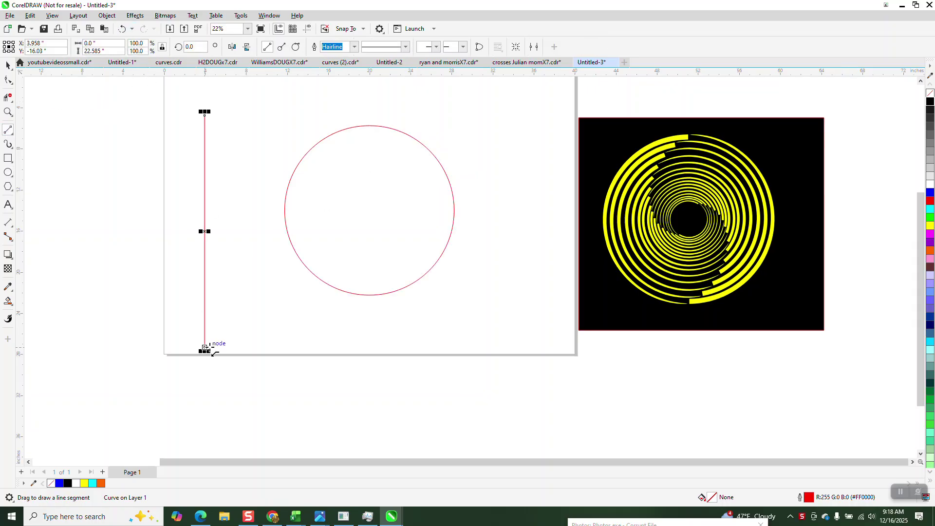
{"action": "key", "text": "p"}
Remove the circle's right half with Virtual Segment Delete, using the vertical line as the boundary, and delete the line
{"action": "left_click", "coordinate": [8, 97]}
{"action": "left_click_drag", "start_coordinate": [389, 118], "coordinate": [424, 312]}
{"action": "key", "text": "space"}
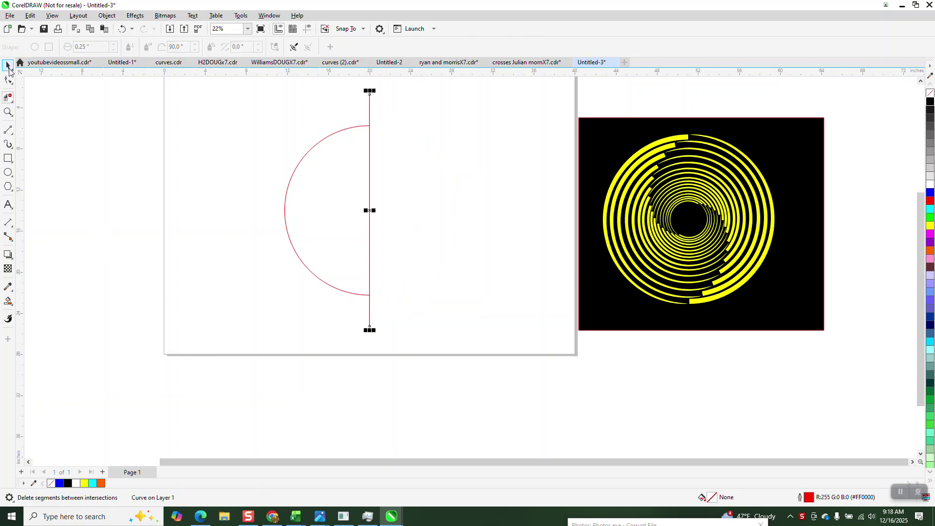
{"action": "left_click", "coordinate": [394, 99]}
{"action": "left_click", "coordinate": [371, 115]}
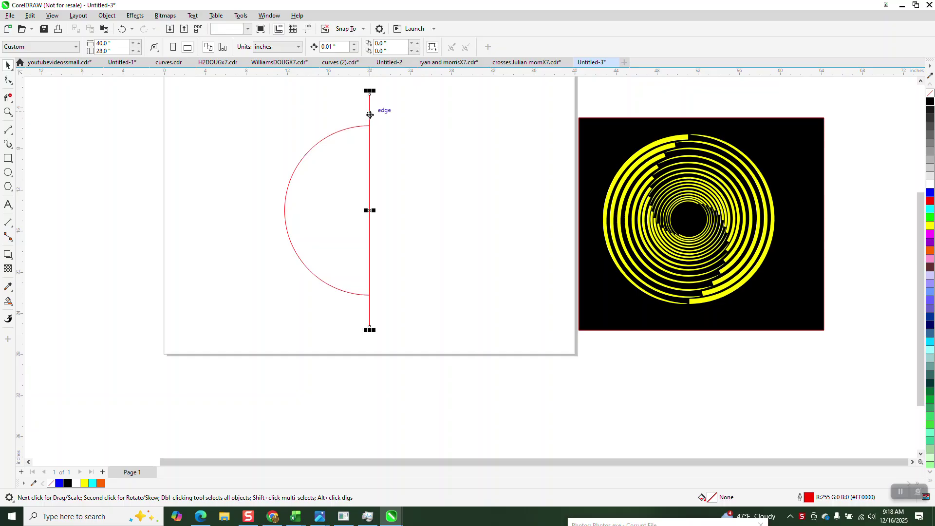
{"action": "key", "text": "Delete"}
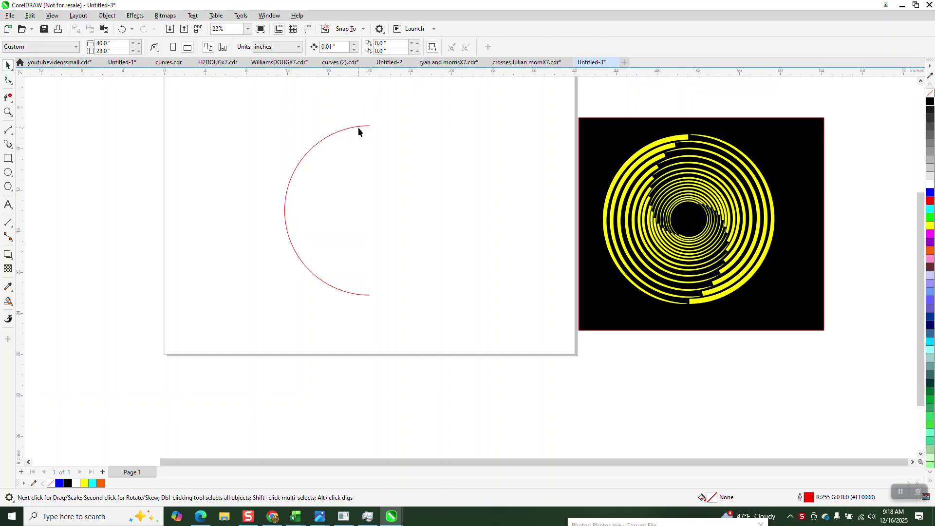
Apply an Artistic Media preset stroke that tapers from thick to thin to the half-circle arc
{"action": "left_click", "coordinate": [358, 128]}
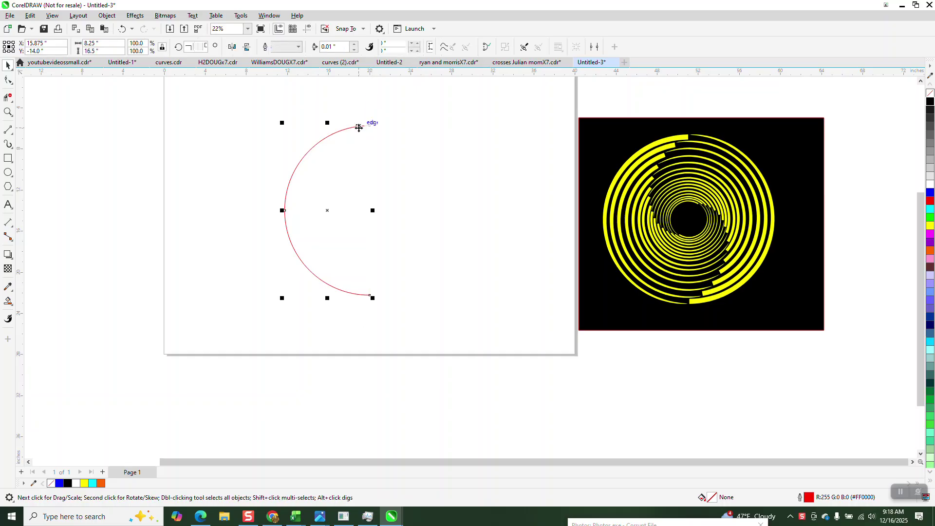
{"action": "left_click", "coordinate": [13, 152]}
{"action": "left_click", "coordinate": [39, 159]}
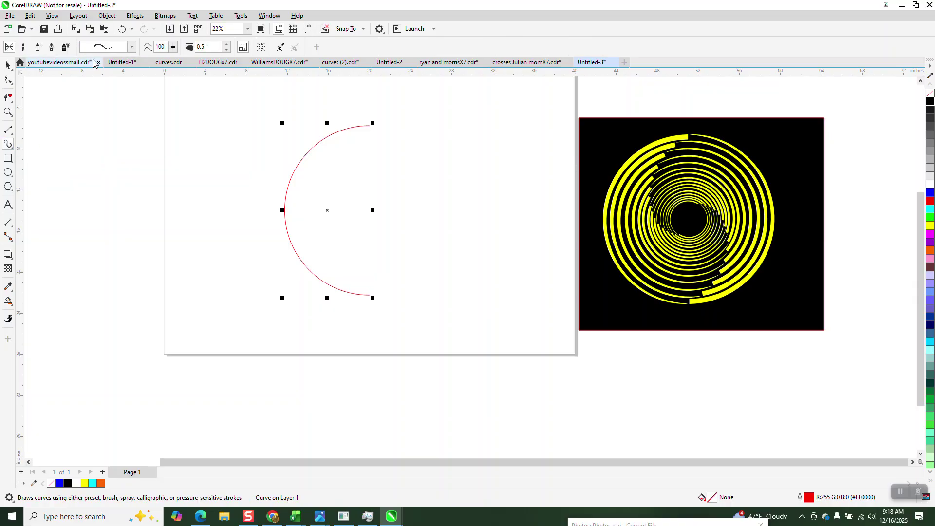
{"action": "left_click", "coordinate": [132, 46]}
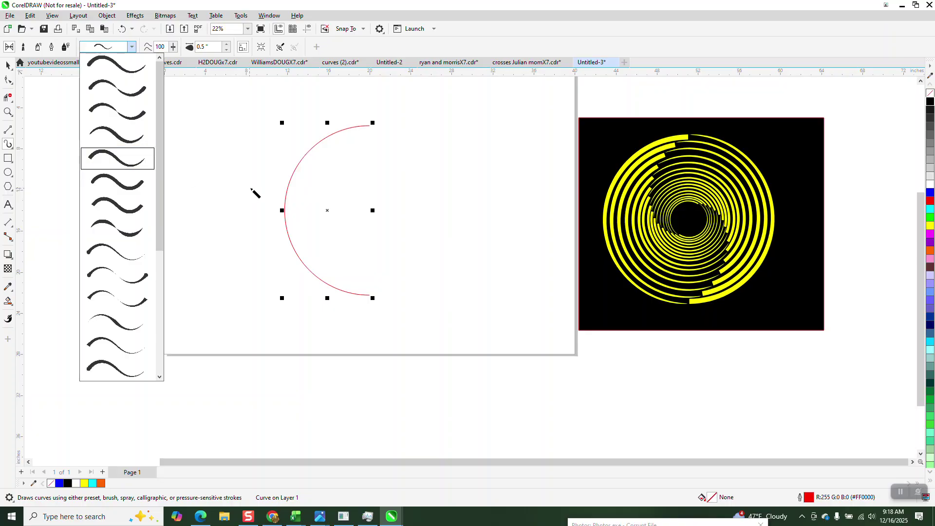
{"action": "left_click", "coordinate": [288, 192]}
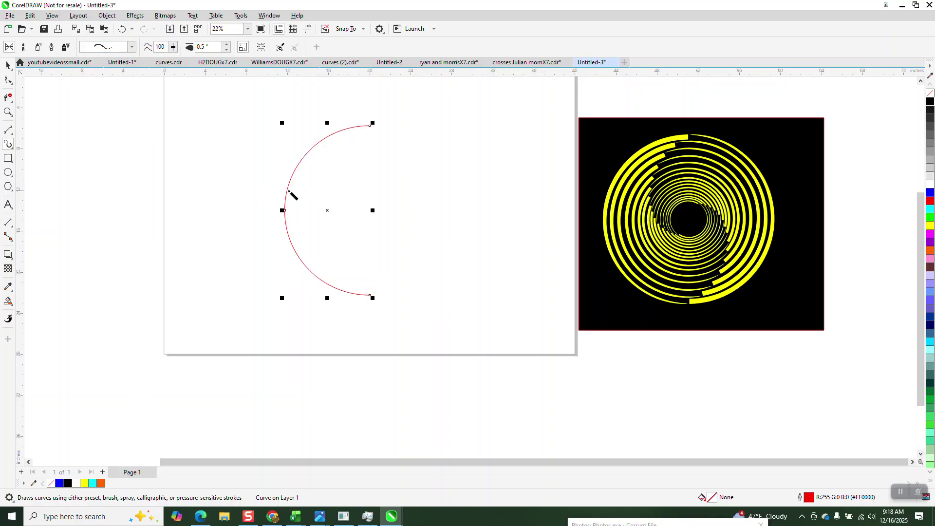
{"action": "left_click", "coordinate": [289, 191]}
Set the artistic media stroke width of the arc to 0.6 inches
{"action": "left_click", "coordinate": [227, 44]}
{"action": "left_click", "coordinate": [227, 44]}
{"action": "left_click", "coordinate": [227, 44]}
{"action": "left_click", "coordinate": [227, 45]}
{"action": "left_click", "coordinate": [227, 44]}
{"action": "left_click", "coordinate": [227, 44]}
{"action": "left_click", "coordinate": [227, 44]}
{"action": "left_click", "coordinate": [227, 45]}
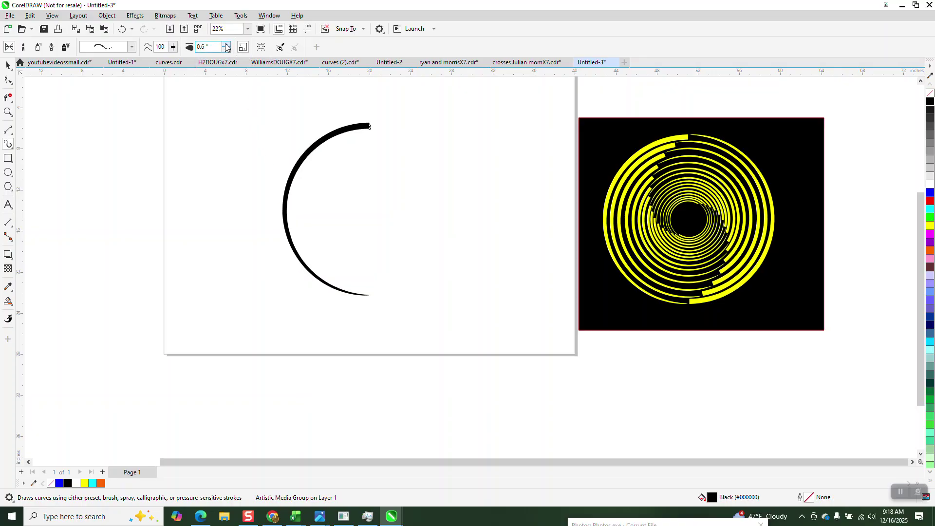
Break the artistic media group apart and delete the separated original path, keeping the tapered arc
{"action": "left_click", "coordinate": [7, 65]}
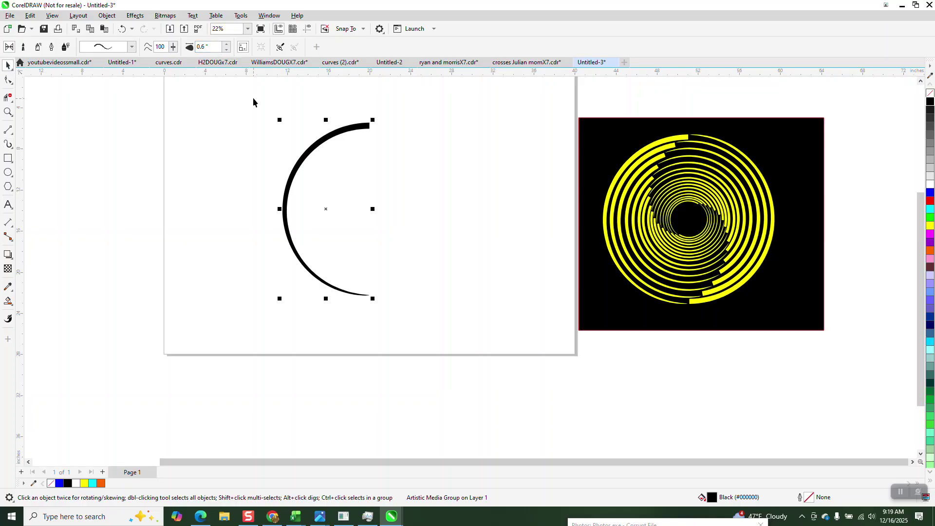
{"action": "left_click", "coordinate": [107, 16]}
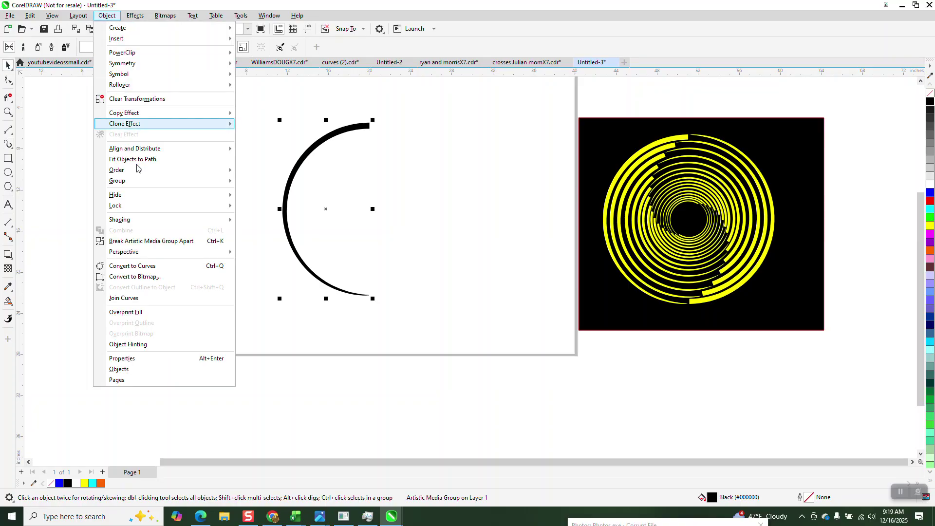
{"action": "left_click", "coordinate": [159, 238]}
{"action": "left_click", "coordinate": [159, 237]}
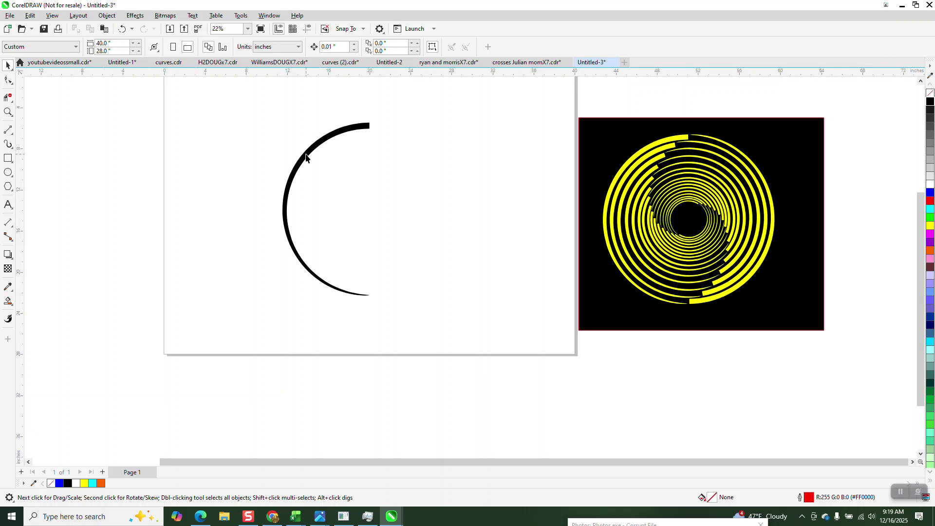
{"action": "left_click", "coordinate": [305, 156]}
{"action": "left_click_drag", "start_coordinate": [313, 151], "coordinate": [181, 153]}
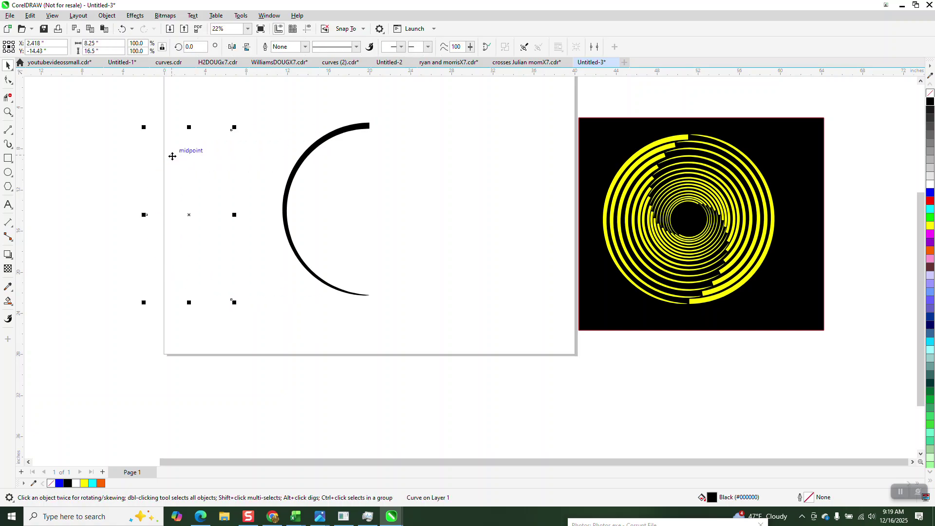
{"action": "left_click", "coordinate": [222, 142]}
Duplicate the tapered arc, mirror the copy horizontally and vertically, and place it opposite the original to complete the ring
{"action": "left_click_drag", "start_coordinate": [238, 154], "coordinate": [494, 343]}
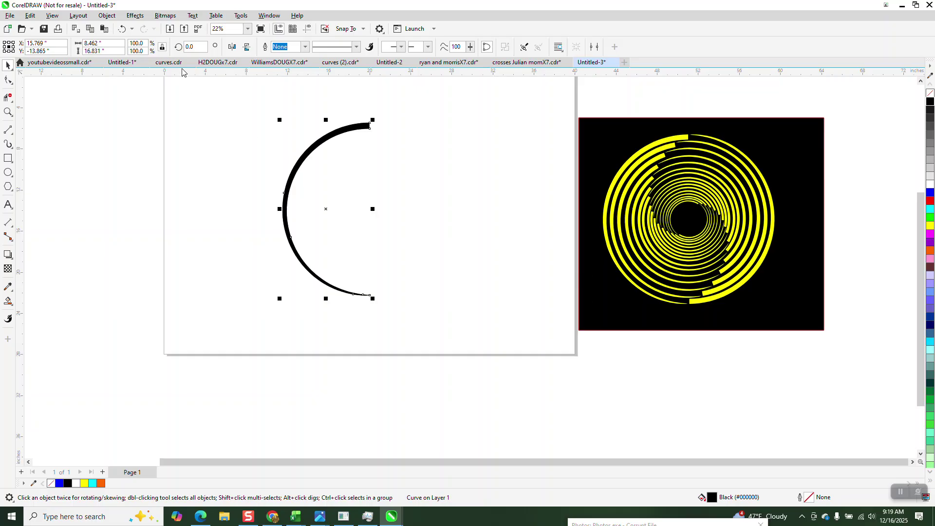
{"action": "left_click", "coordinate": [232, 47]}
{"action": "left_click", "coordinate": [247, 47]}
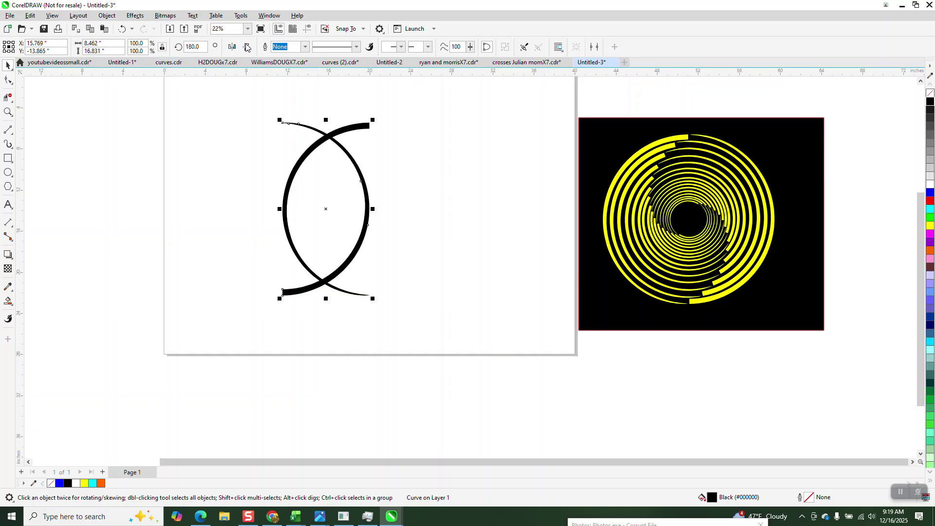
{"action": "left_click_drag", "start_coordinate": [297, 293], "coordinate": [373, 295]}
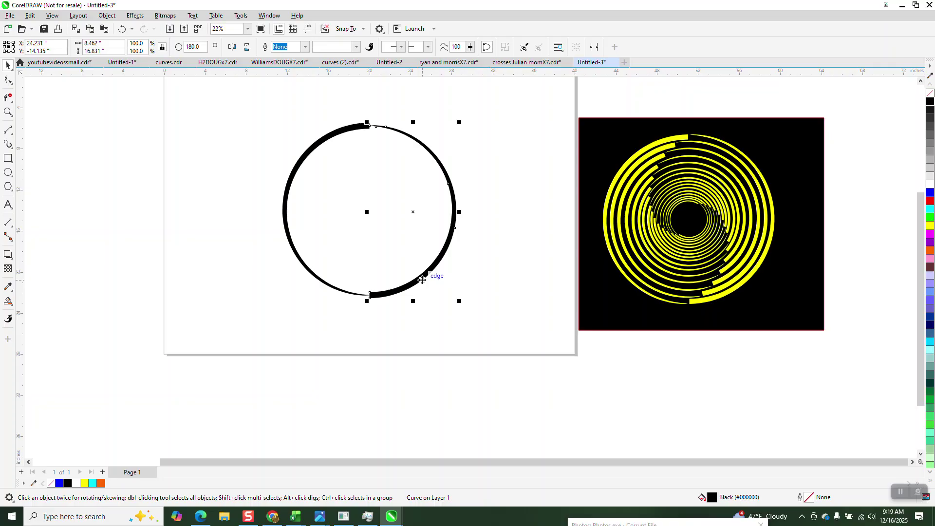
Shift the right half of the ring about 0.2 inches right to leave small gaps between the halves
{"action": "left_click", "coordinate": [10, 113]}
{"action": "left_click_drag", "start_coordinate": [266, 108], "coordinate": [523, 324]}
{"action": "left_click", "coordinate": [7, 64]}
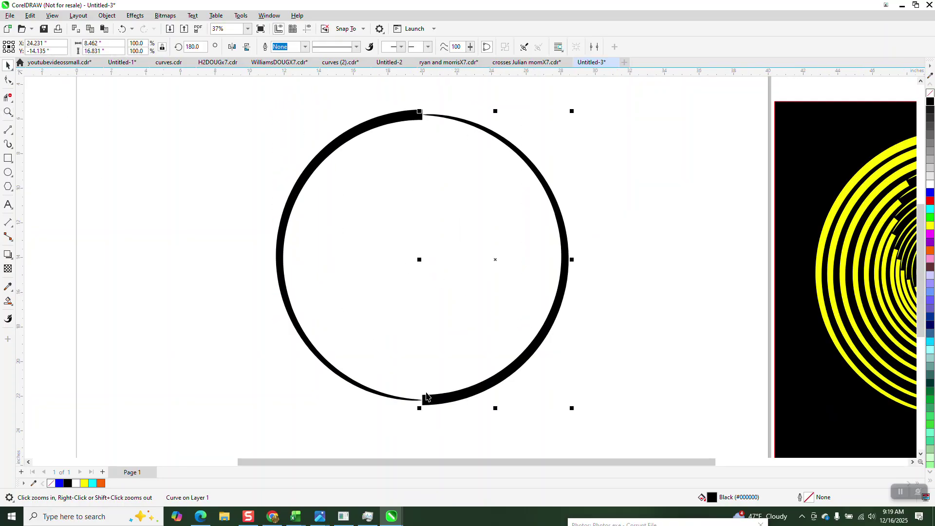
{"action": "left_click_drag", "start_coordinate": [430, 396], "coordinate": [434, 396]}
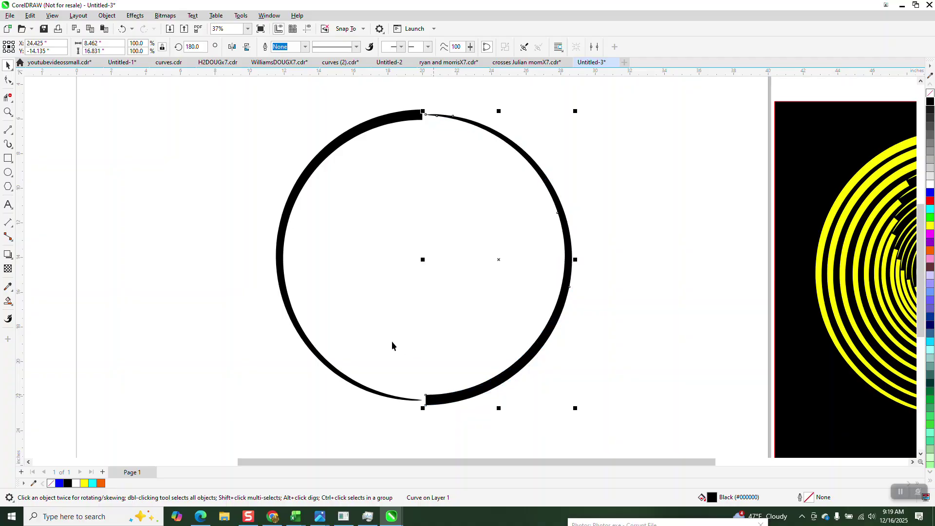
Group both halves of the ring and centre the group on the page
{"action": "scroll", "coordinate": [304, 248], "scroll_direction": "down", "scroll_amount": 2}
{"action": "left_click_drag", "start_coordinate": [249, 142], "coordinate": [521, 396]}
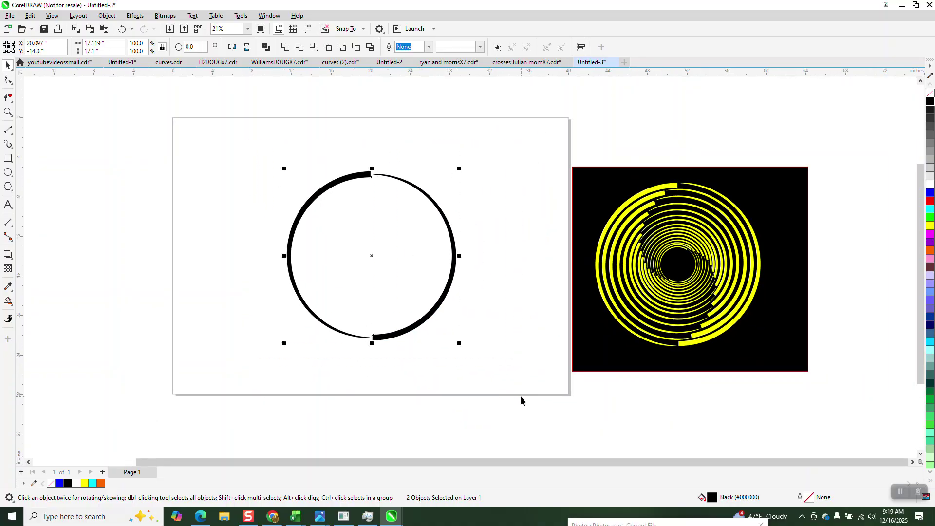
{"action": "key", "text": "ctrl+g"}
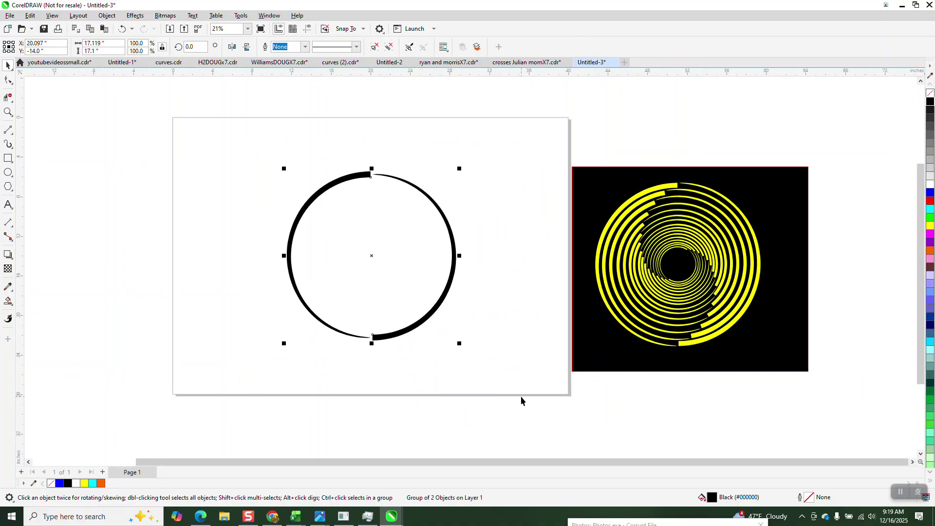
{"action": "key", "text": "p"}
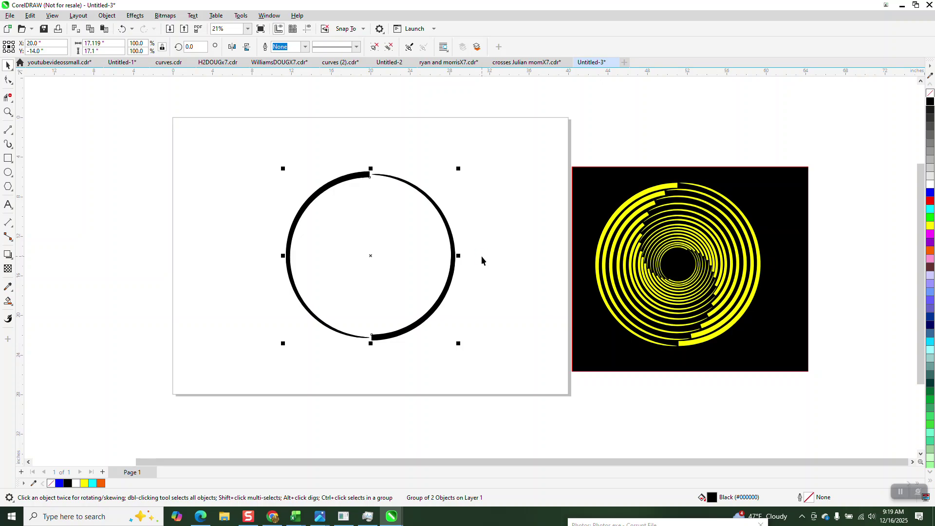
Make a copy of the ring rotated 10° and scaled to 92%
{"action": "left_click", "coordinate": [195, 46]}
{"action": "type", "text": "2"}
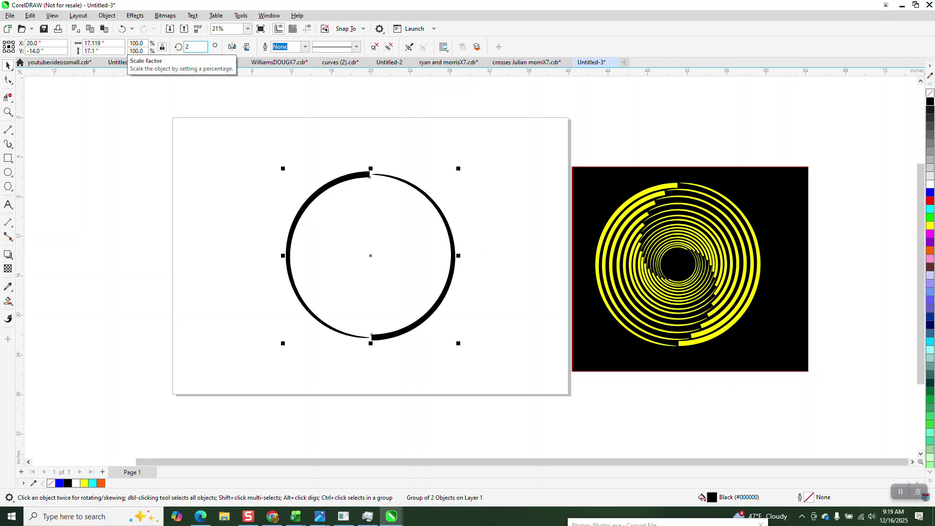
{"action": "key", "text": "Return"}
{"action": "type", "text": "92"}
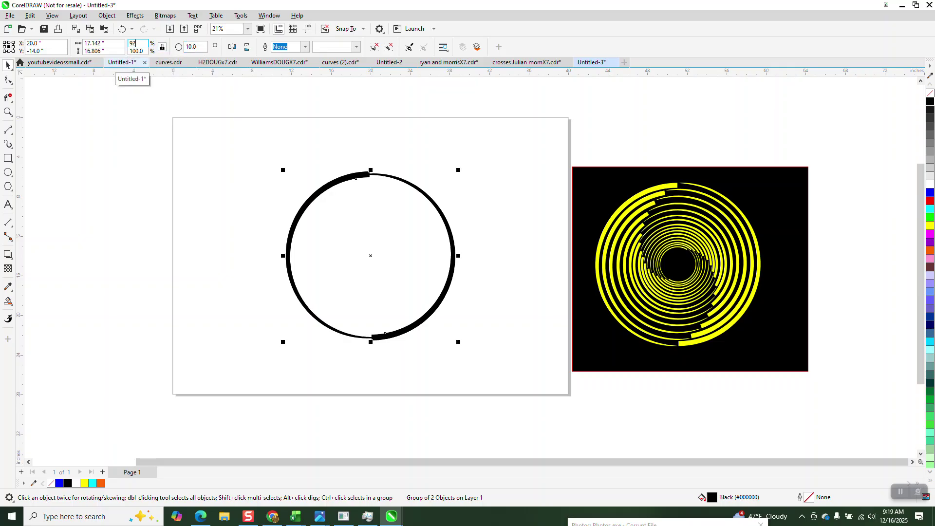
{"action": "key", "text": "Return"}
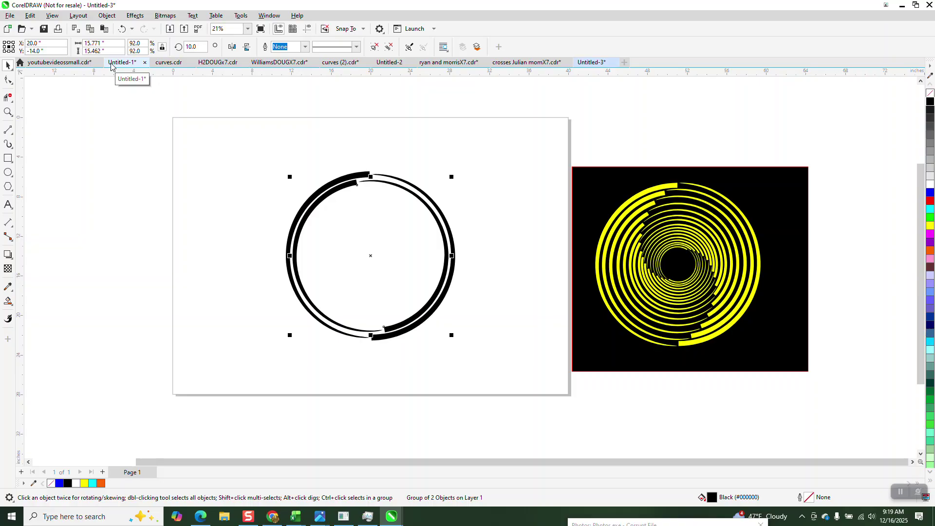
Repeat the rotated and scaled ring duplication three times to add progressively smaller rings inward
{"action": "key", "text": "ctrl+r"}
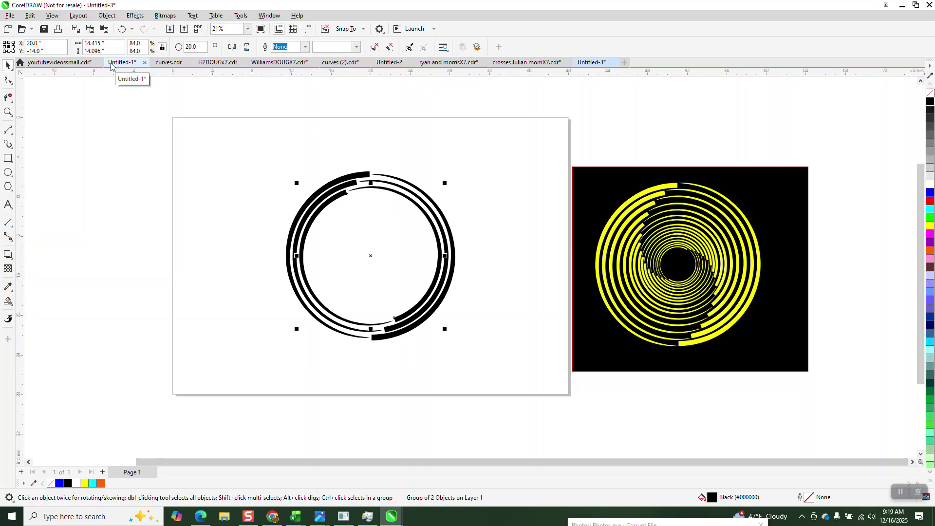
{"action": "key", "text": "ctrl+r"}
{"action": "key", "text": "ctrl+r"}
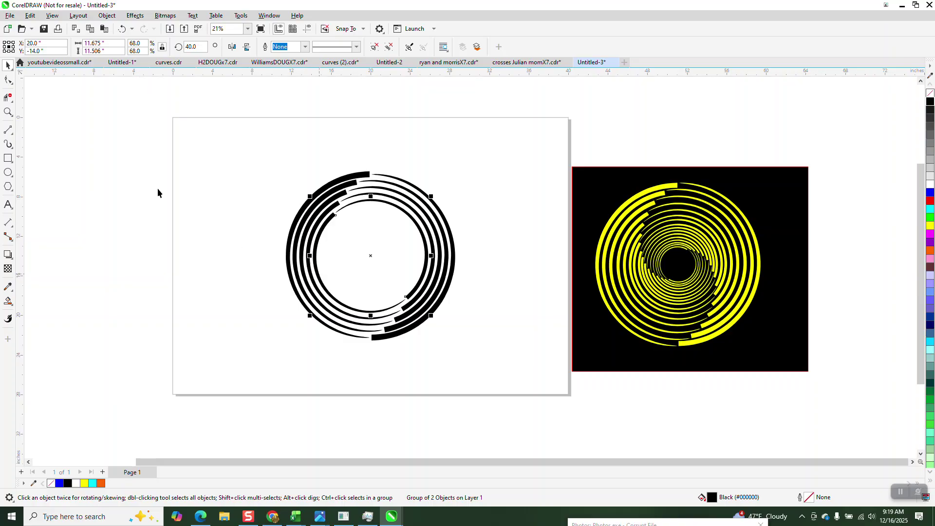
Enlarge the innermost ring slightly about its centre, to about 69.6% scale
{"action": "left_click", "coordinate": [8, 113]}
{"action": "left_click", "coordinate": [447, 273]}
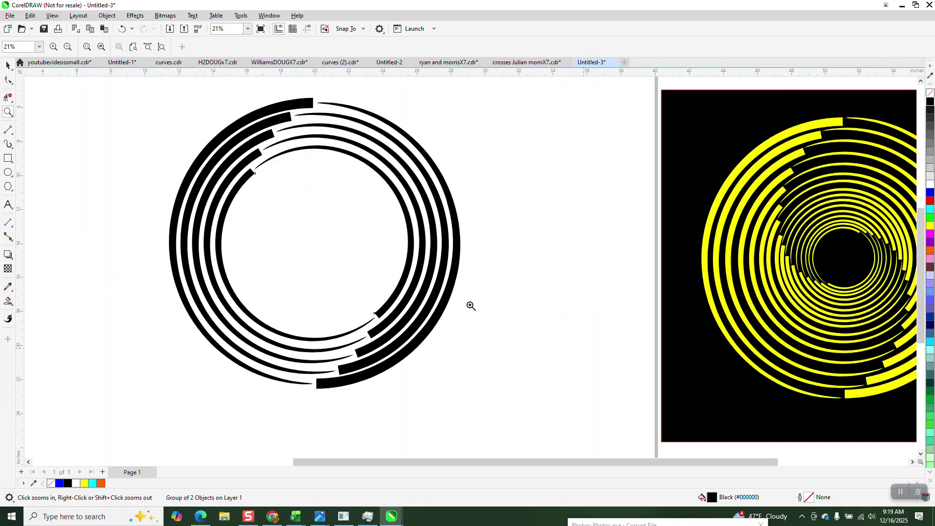
{"action": "left_click", "coordinate": [10, 66]}
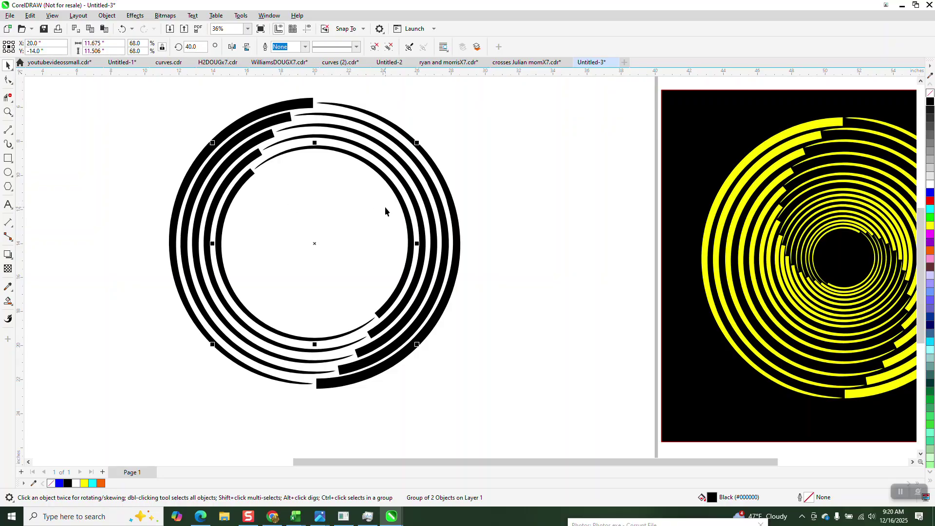
{"action": "left_click_drag", "start_coordinate": [417, 143], "coordinate": [422, 138]}
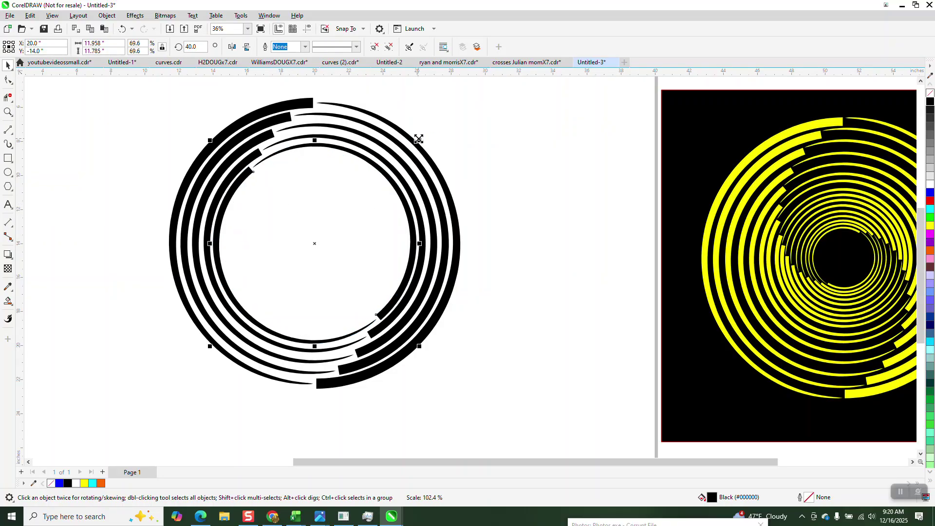
Select all five concentric rings and group them
{"action": "scroll", "coordinate": [259, 140], "scroll_direction": "down", "scroll_amount": 1}
{"action": "mouse_move", "coordinate": [183, 96]}
{"action": "left_mouse_down"}
{"action": "mouse_move", "coordinate": [176, 112]}
{"action": "mouse_move", "coordinate": [470, 371]}
{"action": "left_mouse_up"}
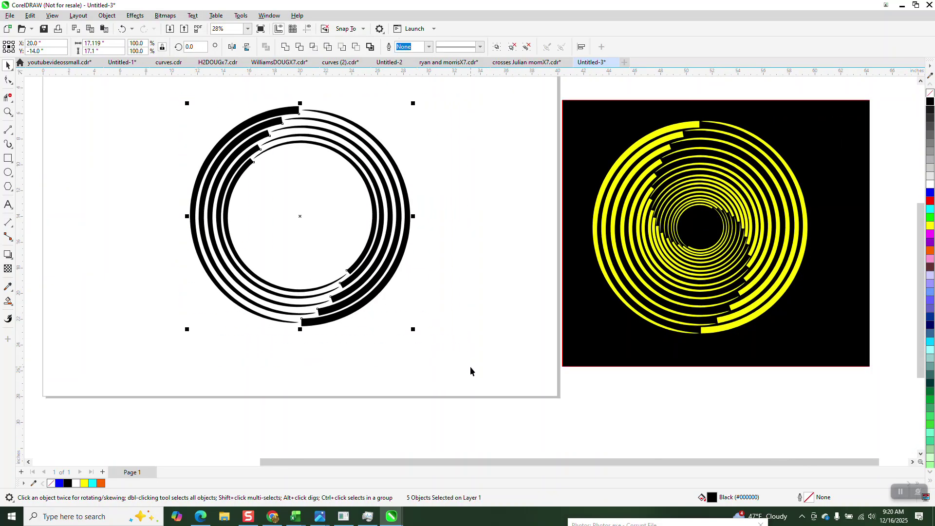
{"action": "key", "text": "ctrl+g"}
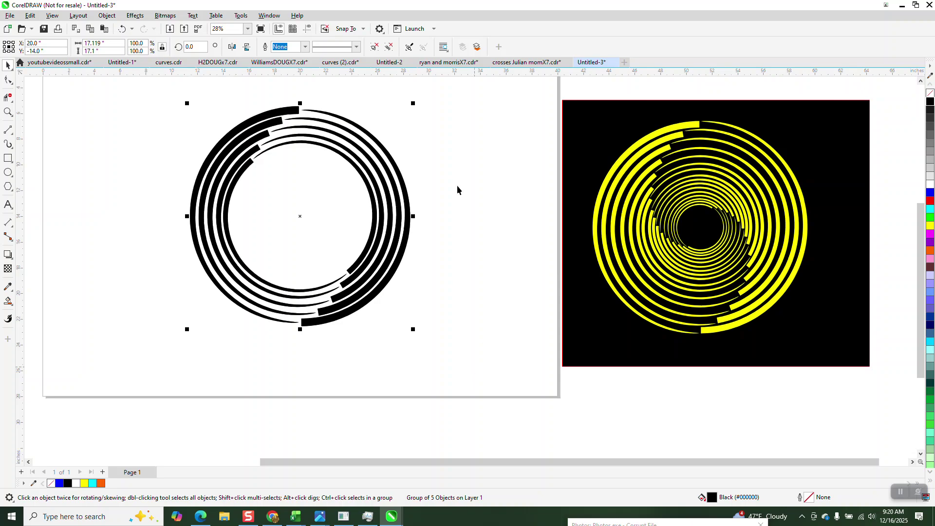
Make a copy of the ring group scaled to about 63.3% around its centre and rotate it about 50.1° counterclockwise
{"action": "left_click_drag", "start_coordinate": [413, 103], "coordinate": [383, 148]}
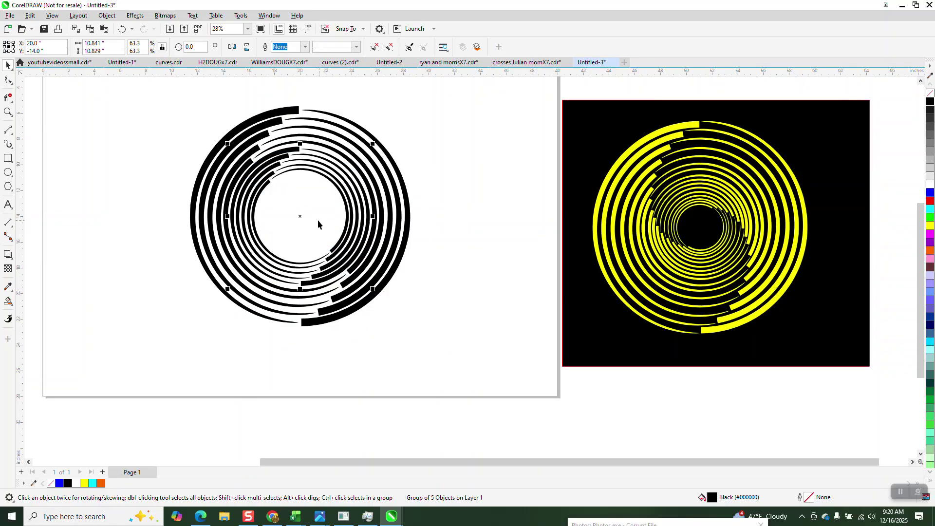
{"action": "left_click", "coordinate": [301, 215]}
{"action": "left_click_drag", "start_coordinate": [372, 143], "coordinate": [294, 129]}
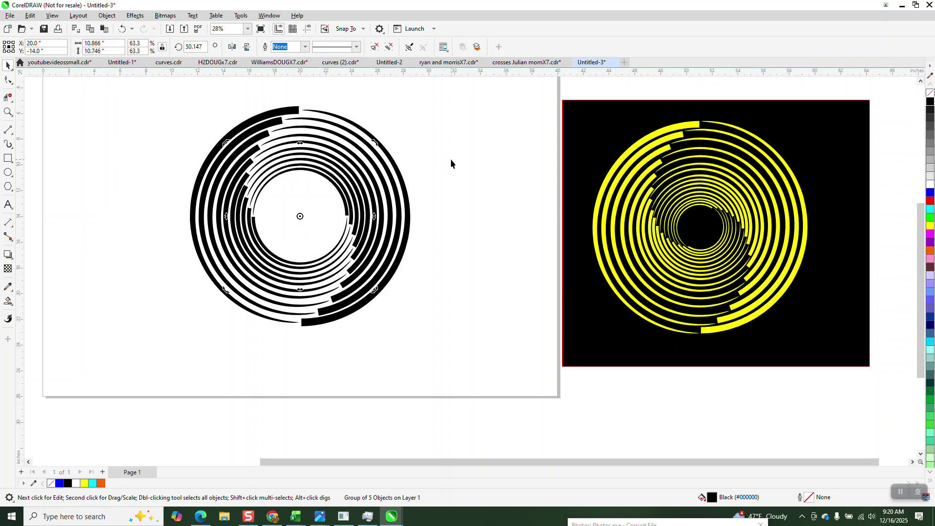
Repeat the rotated, scaled duplication once and enlarge the new inner group about its centre to about 39.3% scale
{"action": "key", "text": "ctrl+r"}
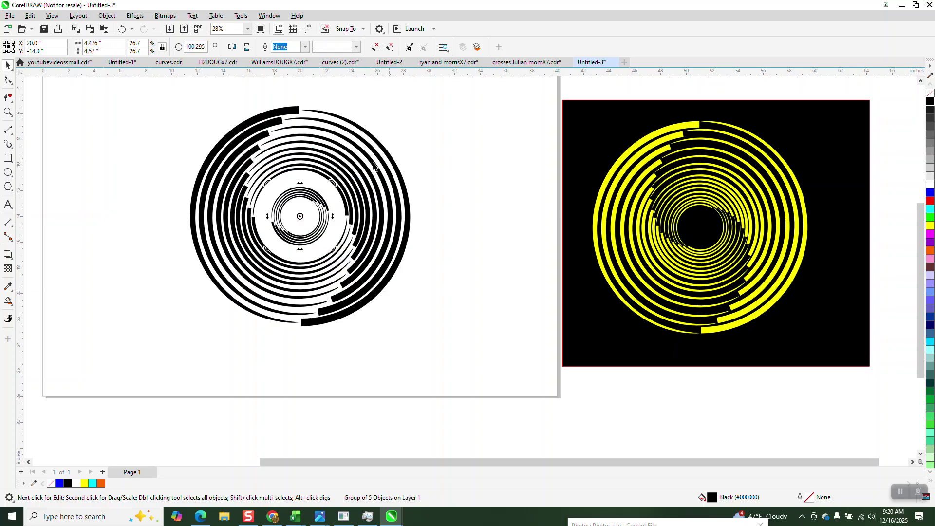
{"action": "left_click", "coordinate": [325, 201]}
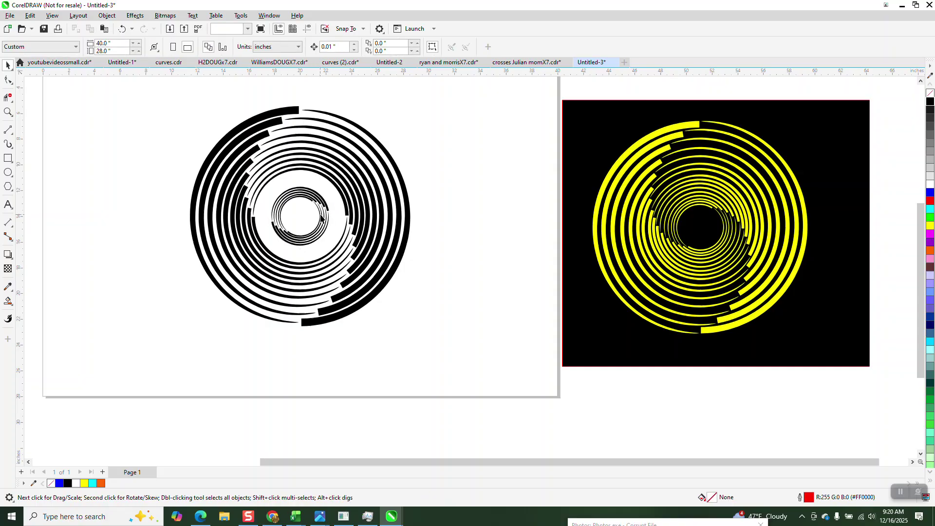
{"action": "left_click_drag", "start_coordinate": [333, 185], "coordinate": [345, 171]}
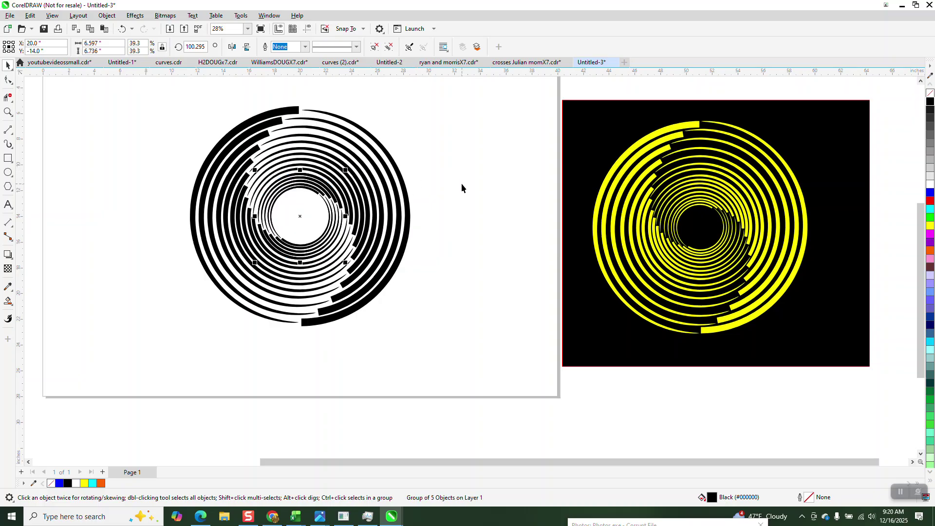
Make a smaller copy of the innermost ring group about its centre and bring it to about 24.9% scale
{"action": "left_click_drag", "start_coordinate": [345, 171], "coordinate": [334, 184]}
{"action": "left_click", "coordinate": [8, 112]}
{"action": "left_click_drag", "start_coordinate": [226, 156], "coordinate": [487, 320]}
{"action": "left_click", "coordinate": [6, 65]}
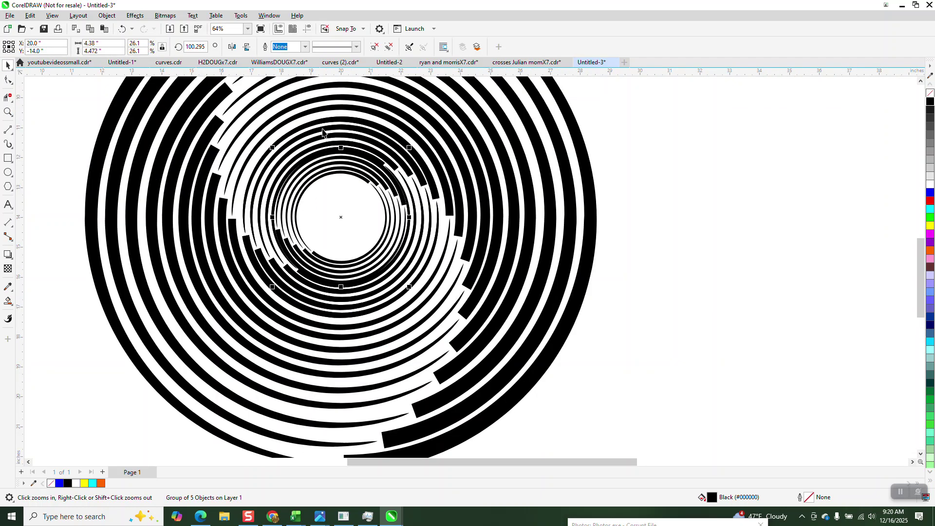
{"action": "left_click_drag", "start_coordinate": [410, 149], "coordinate": [409, 150]}
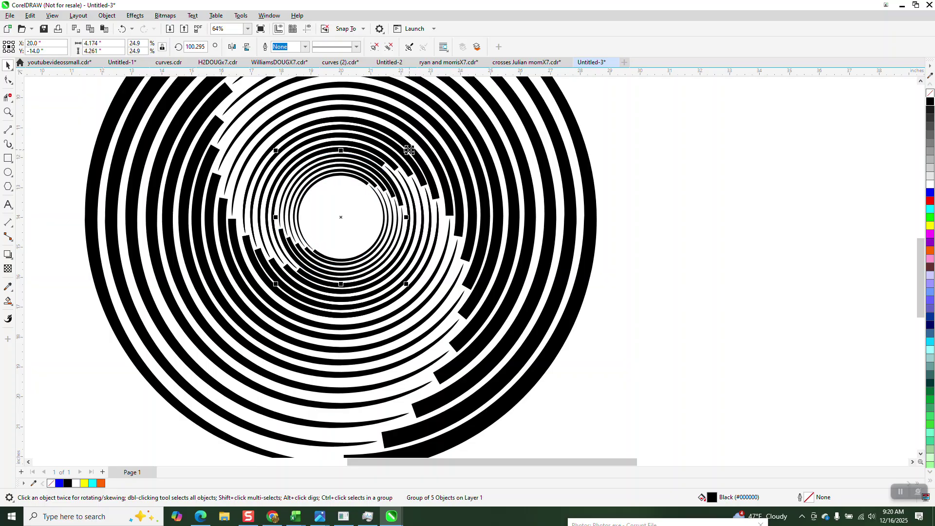
Rotate the innermost ring group counterclockwise so its stepped ends continue the spiral of the surrounding rings
{"action": "left_click", "coordinate": [343, 219]}
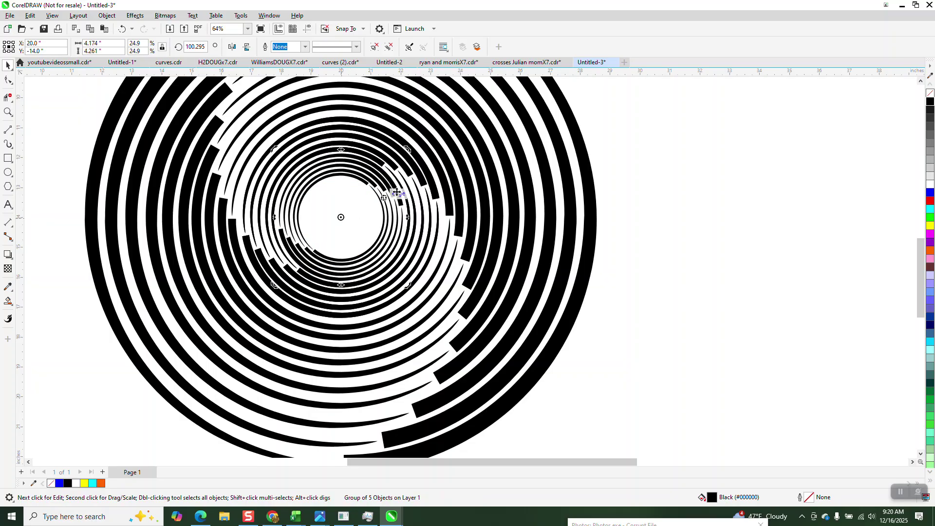
{"action": "left_click_drag", "start_coordinate": [413, 158], "coordinate": [336, 115]}
{"action": "left_click", "coordinate": [656, 315]}
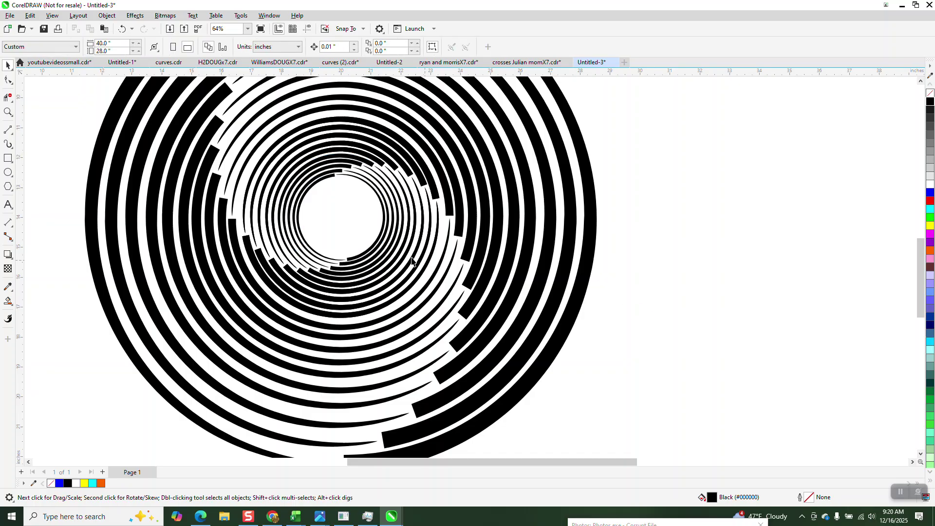
Fill all the ring groups yellow and move the black background rectangle from the reference artwork behind them
{"action": "scroll", "coordinate": [382, 232], "scroll_direction": "down", "scroll_amount": 2}
{"action": "scroll", "coordinate": [383, 232], "scroll_direction": "down", "scroll_amount": 1}
{"action": "left_click_drag", "start_coordinate": [232, 97], "coordinate": [523, 361]}
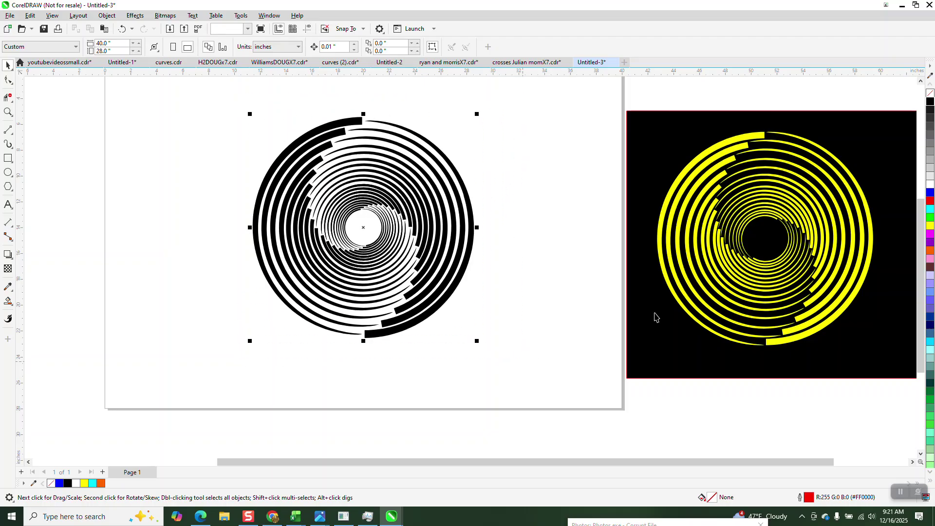
{"action": "left_click", "coordinate": [930, 227]}
{"action": "left_click_drag", "start_coordinate": [654, 193], "coordinate": [258, 180]}
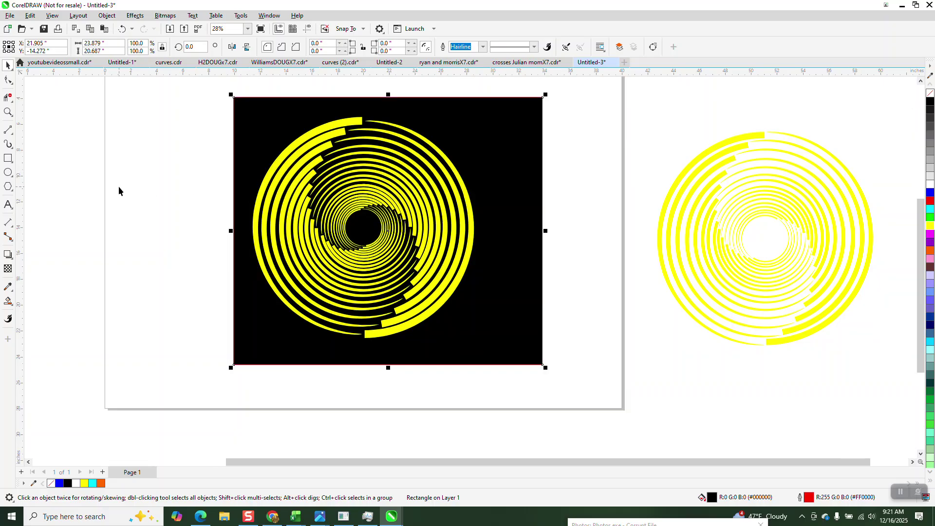
Select all the yellow ring sets on the black rectangle, without the rectangle itself, and group them
{"action": "left_click", "coordinate": [8, 111]}
{"action": "left_click", "coordinate": [393, 246]}
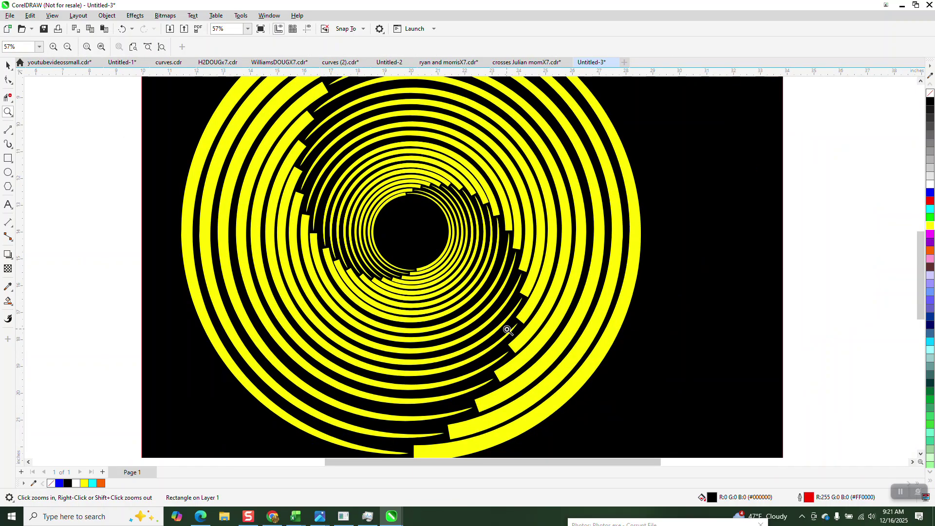
{"action": "right_click", "coordinate": [343, 276]}
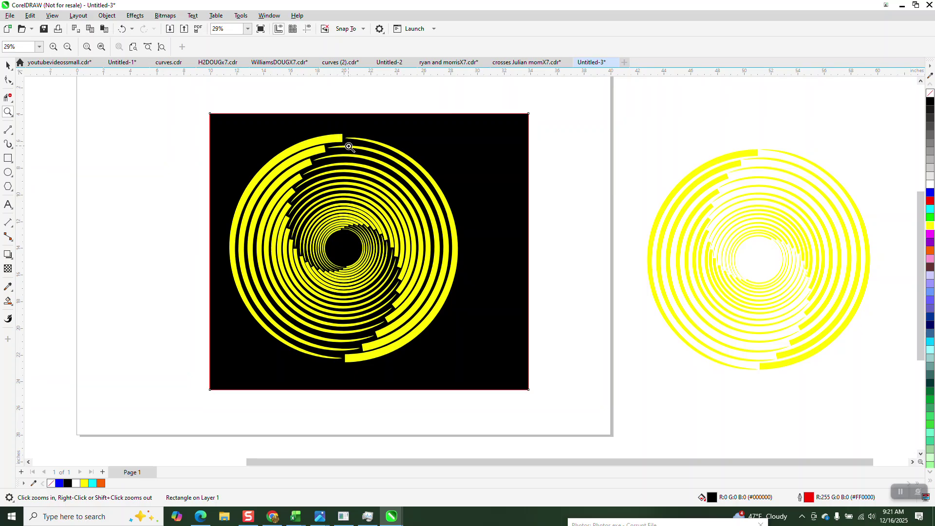
{"action": "left_click_drag", "start_coordinate": [242, 136], "coordinate": [490, 390]}
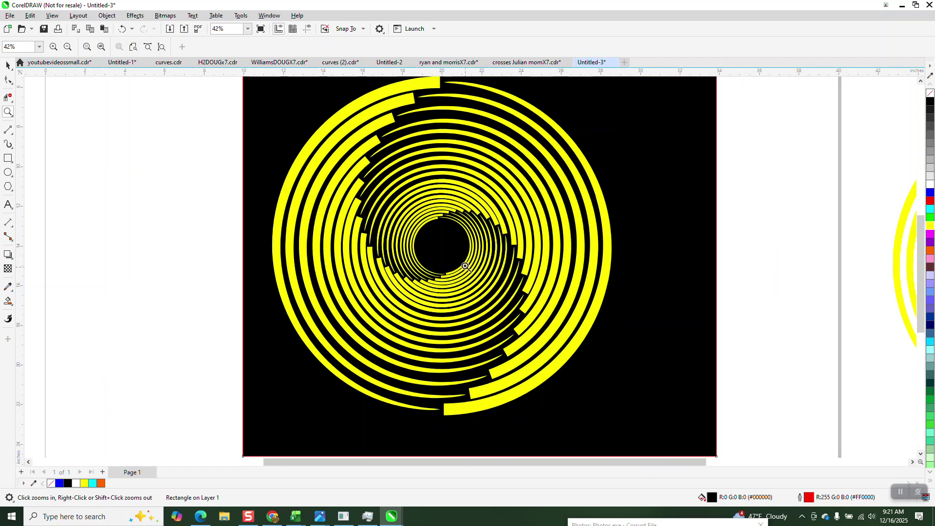
{"action": "right_click", "coordinate": [454, 256]}
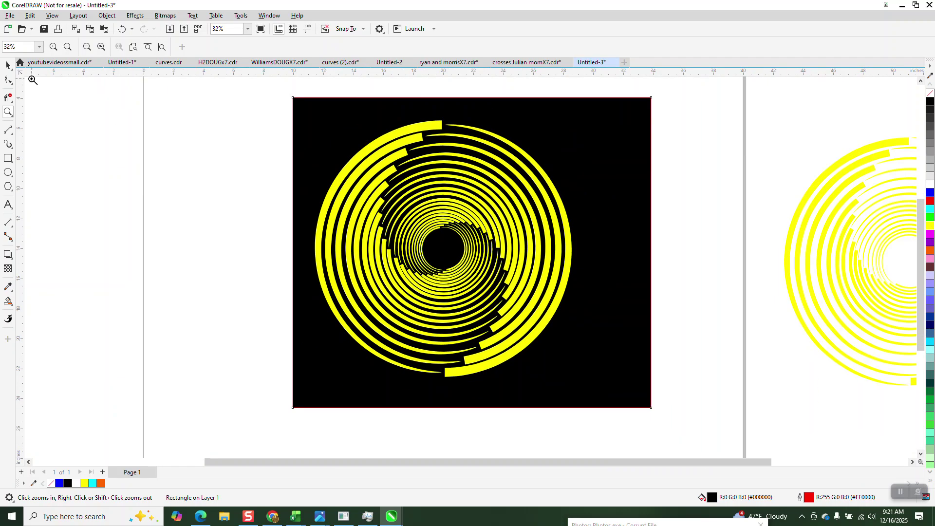
{"action": "left_click", "coordinate": [7, 65]}
{"action": "left_click_drag", "start_coordinate": [295, 84], "coordinate": [609, 402]}
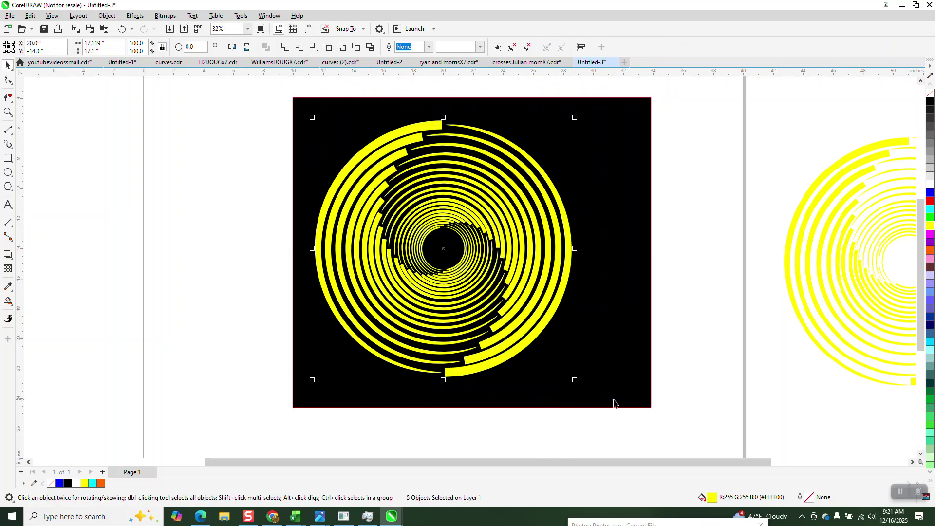
{"action": "key", "text": "ctrl+g"}
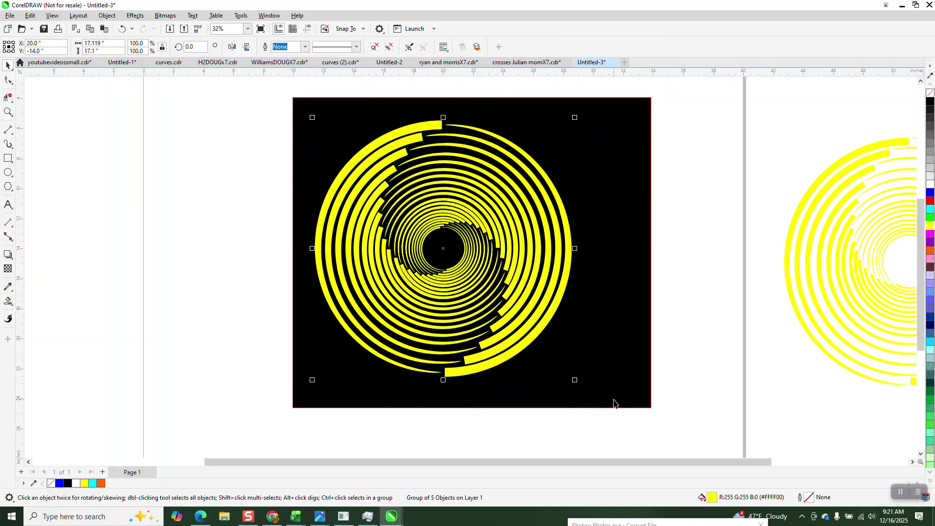
Make a reduced copy of the whole yellow spiral inside its empty centre, sized to about 15.3% scale
{"action": "left_click_drag", "start_coordinate": [575, 117], "coordinate": [506, 225]}
{"action": "key", "text": "z"}
{"action": "left_click_drag", "start_coordinate": [394, 199], "coordinate": [597, 355]}
{"action": "left_click", "coordinate": [8, 65]}
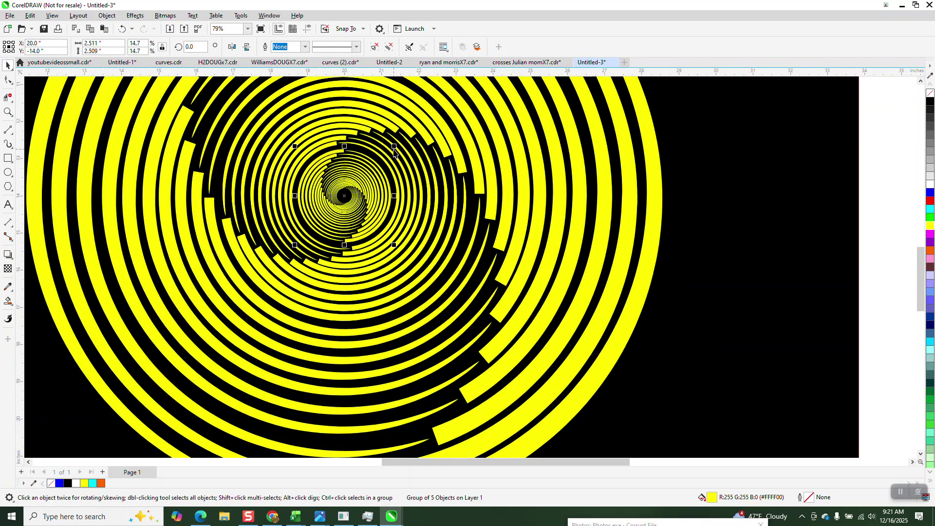
{"action": "left_click_drag", "start_coordinate": [396, 146], "coordinate": [397, 145]}
Rotate the small centre spiral slightly counterclockwise so its stepped ends line up with the outer spiral
{"action": "left_click", "coordinate": [372, 190]}
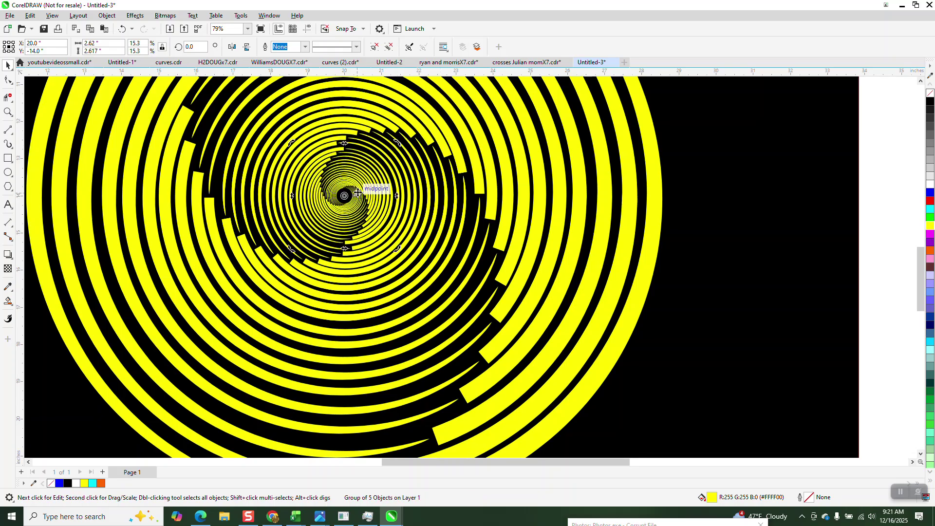
{"action": "left_click_drag", "start_coordinate": [396, 142], "coordinate": [382, 132]}
{"action": "left_click", "coordinate": [746, 255]}
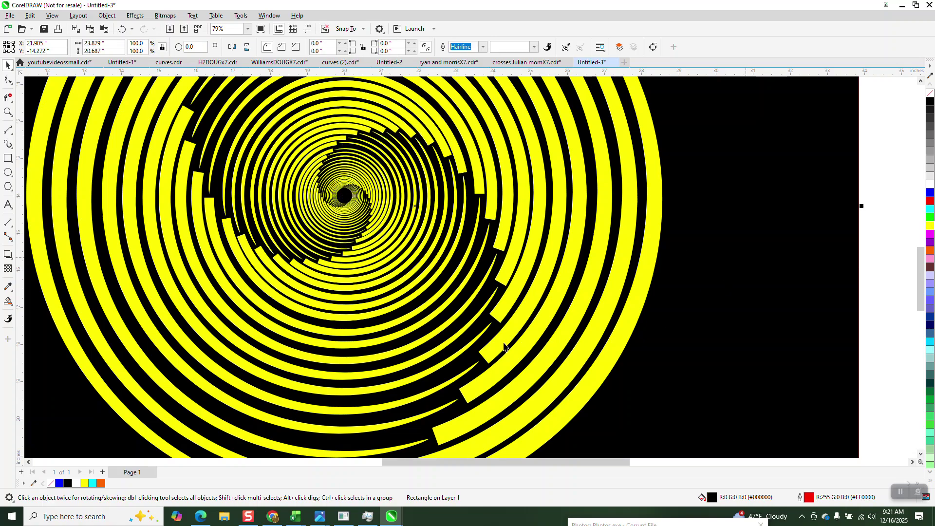
{"action": "scroll", "coordinate": [449, 341], "scroll_direction": "down", "scroll_amount": 2}
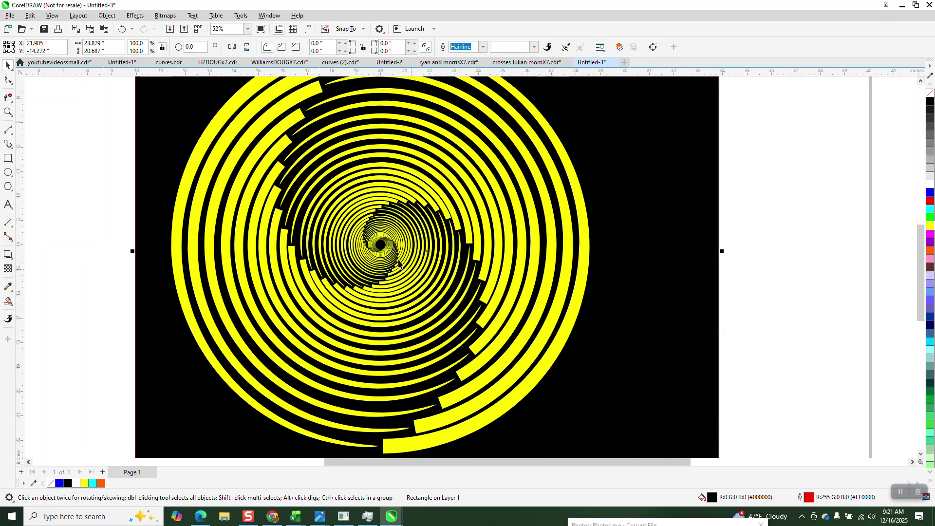
{"action": "scroll", "coordinate": [389, 257], "scroll_direction": "down", "scroll_amount": 1}
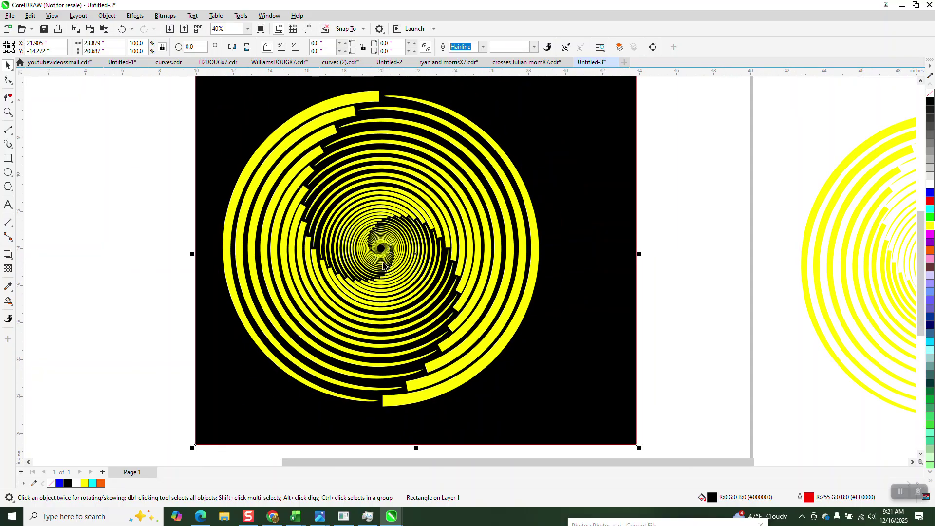
{"action": "scroll", "coordinate": [383, 265], "scroll_direction": "down", "scroll_amount": 1}
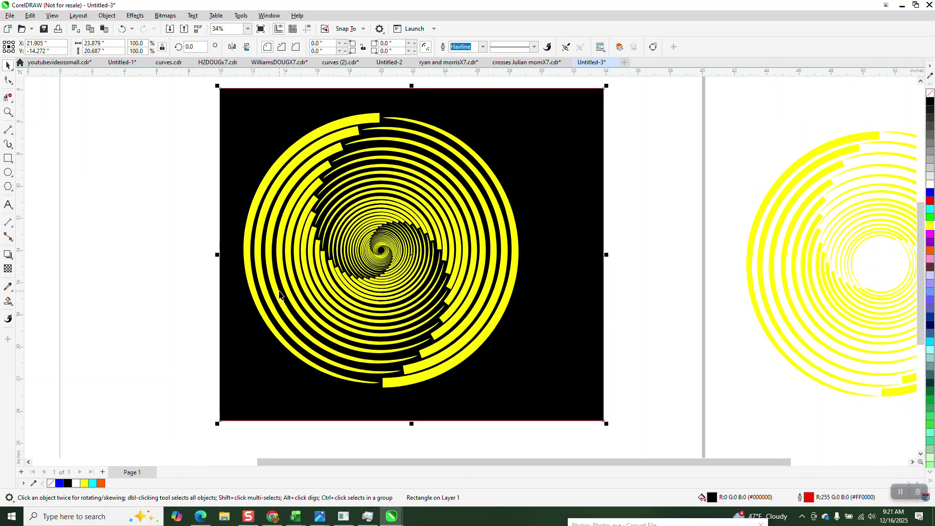